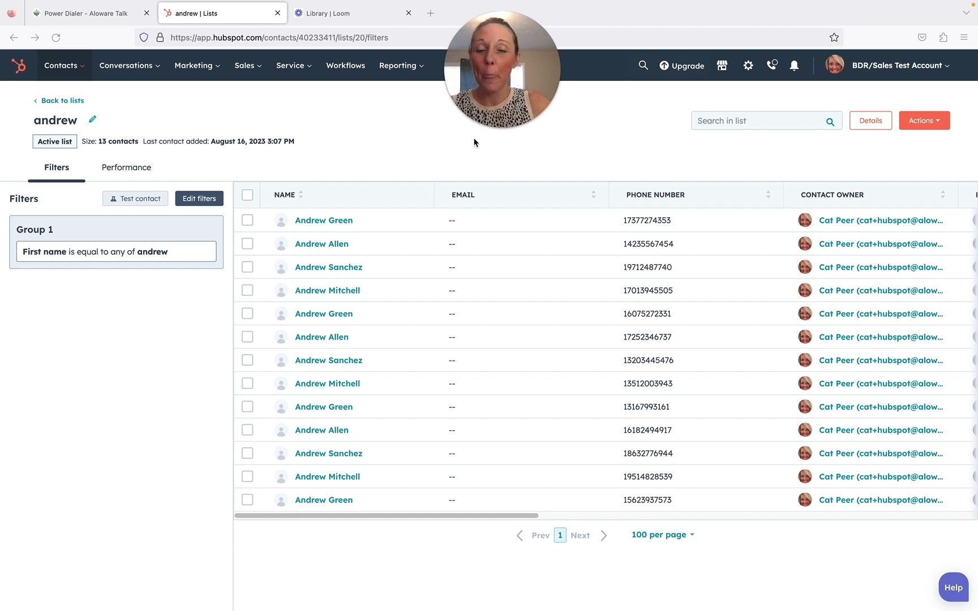
Review the 13-contact andrew list in HubSpot, then switch to the Aloware Power Dialer tab.
mouse_move(481, 129)
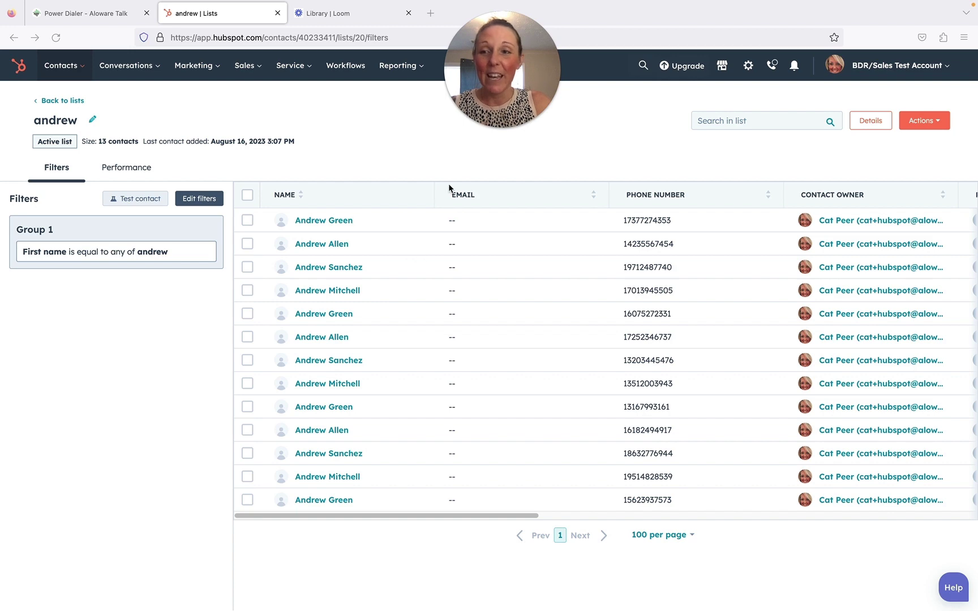
click(82, 13)
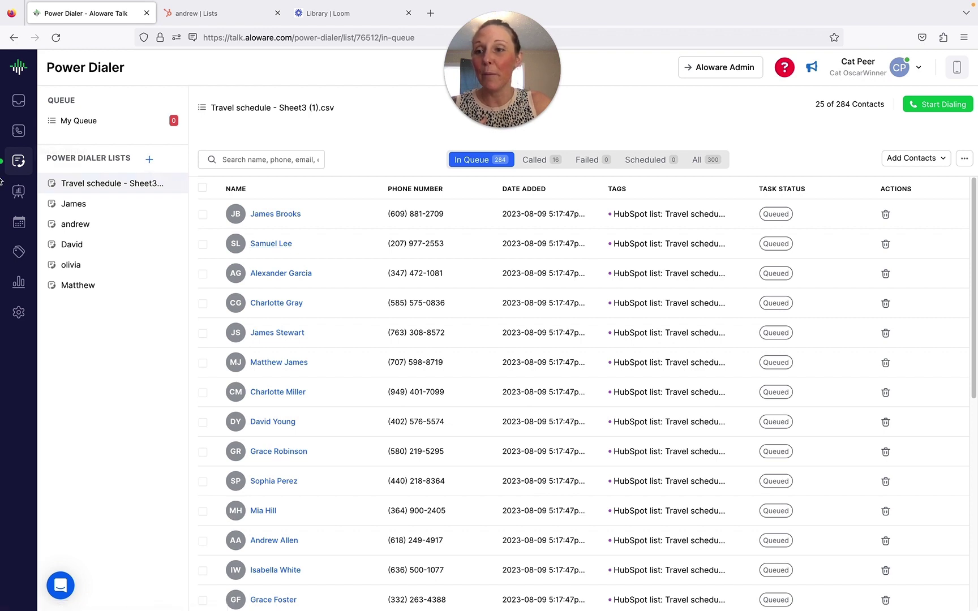
Import the HubSpot andrew list into the Power Dialer, updating the existing andrew list's 13 contacts.
click(151, 161)
mouse_move(175, 211)
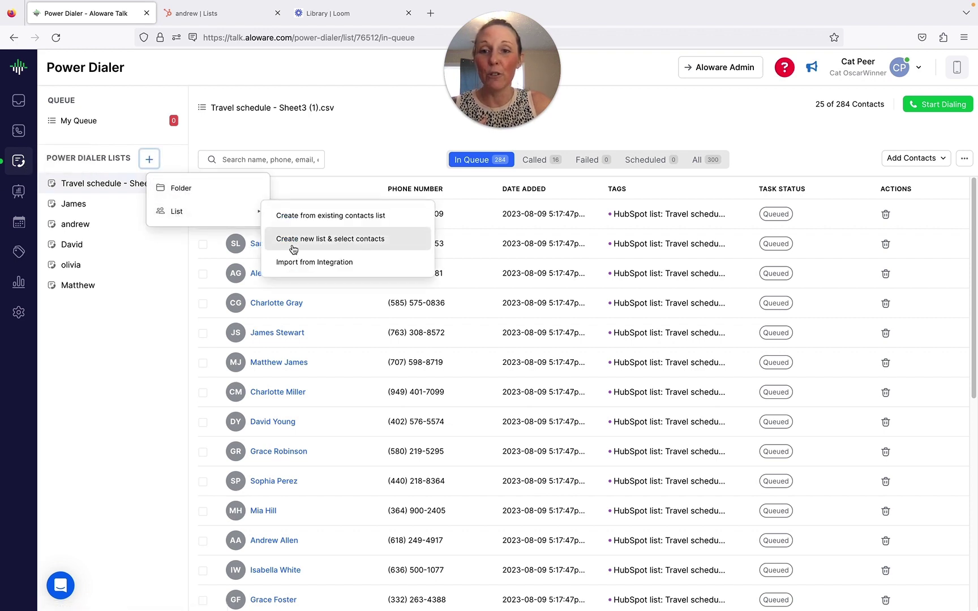
click(289, 263)
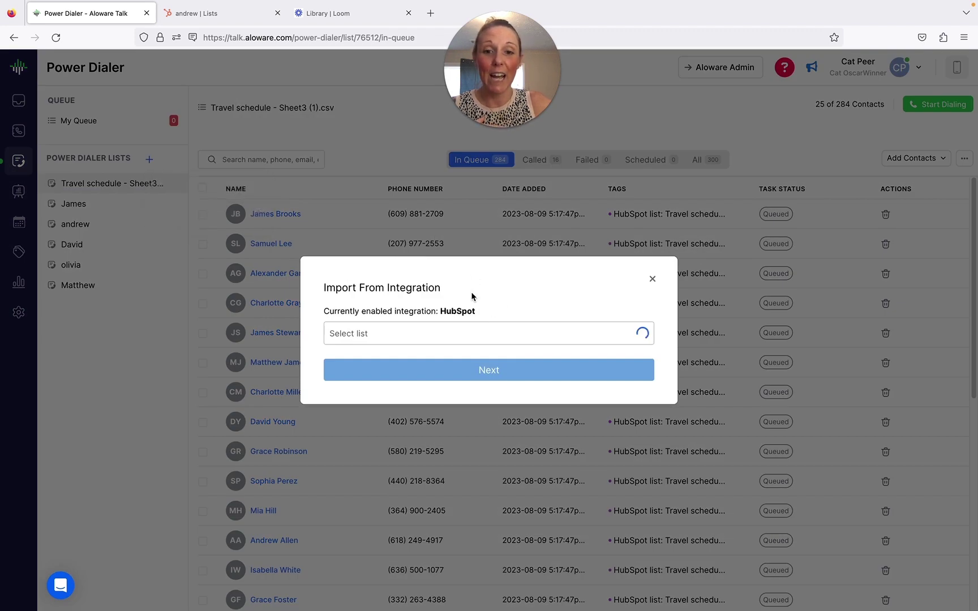
click(421, 340)
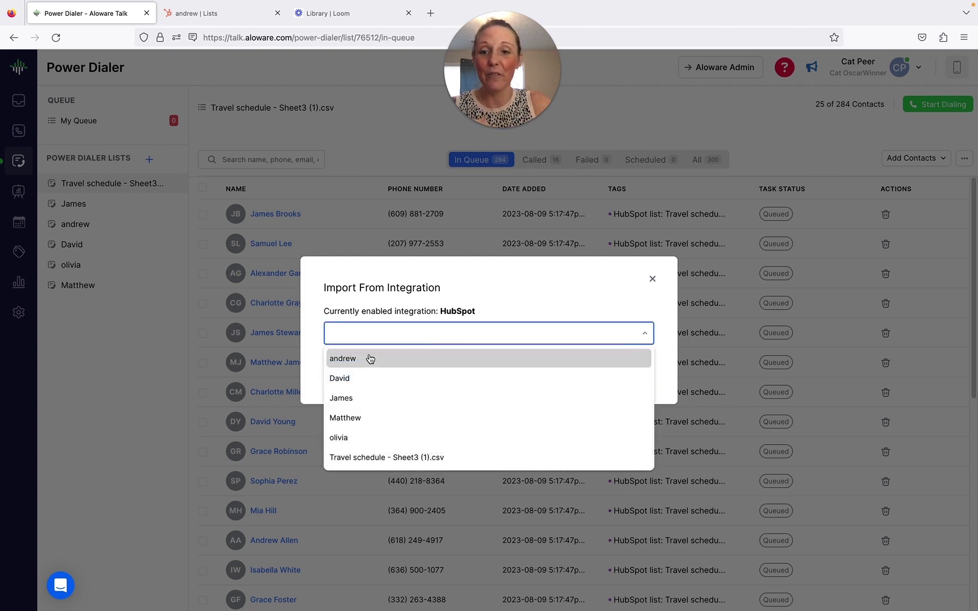
click(370, 359)
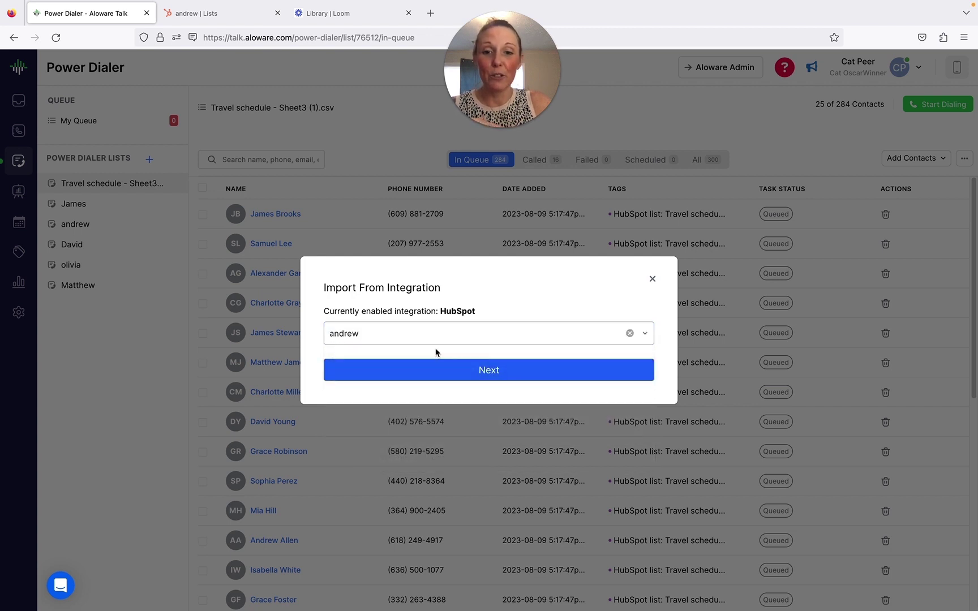
click(460, 369)
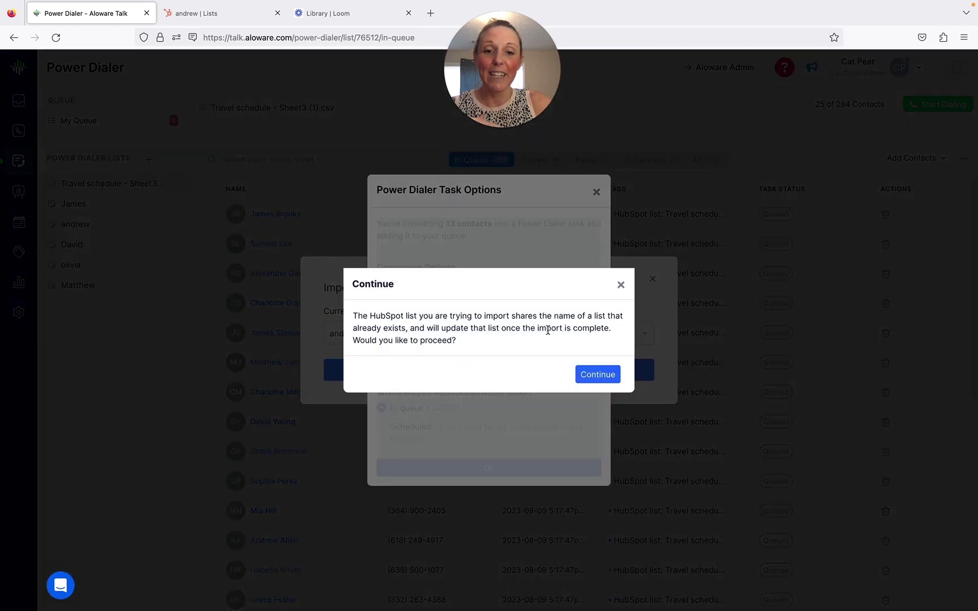
click(598, 375)
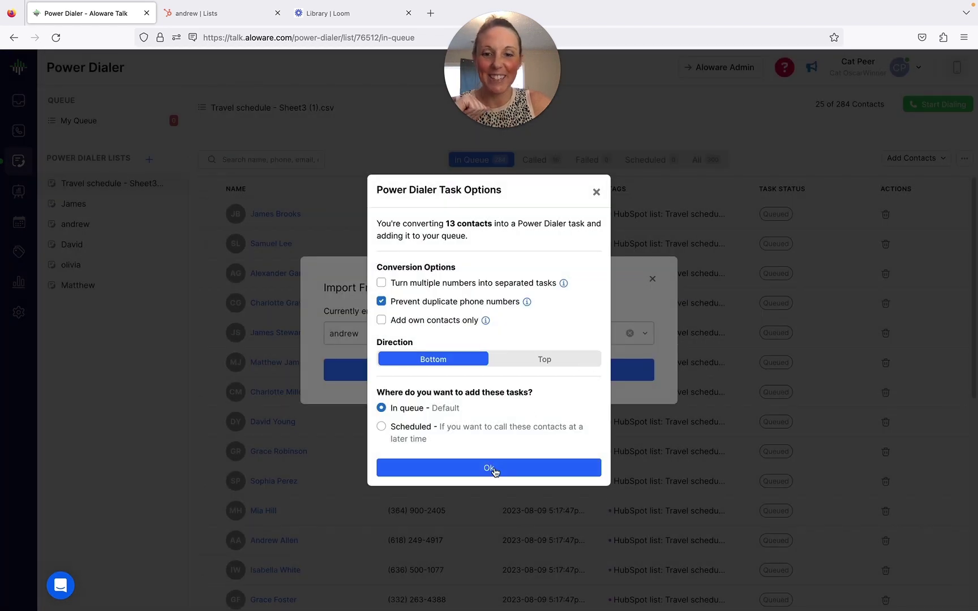
click(490, 468)
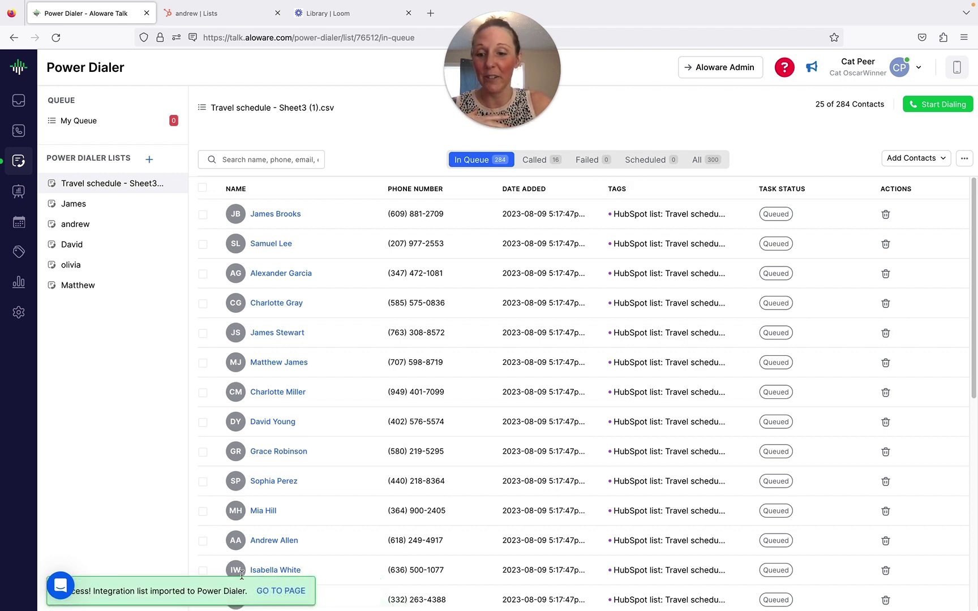
Begin dialing the andrew list with a 5-second warmup and Skip Outside Daytime Hours off.
click(279, 591)
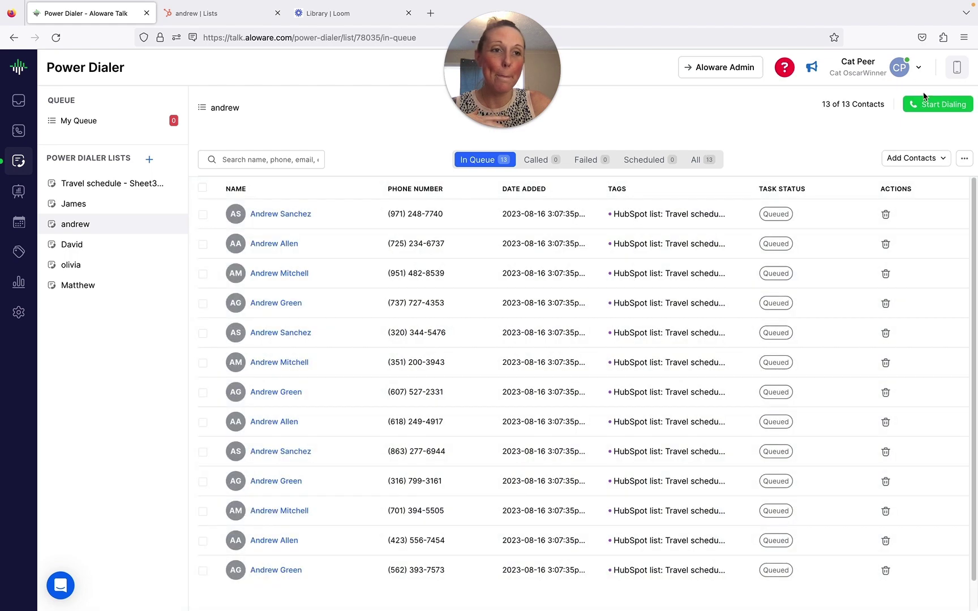
click(926, 106)
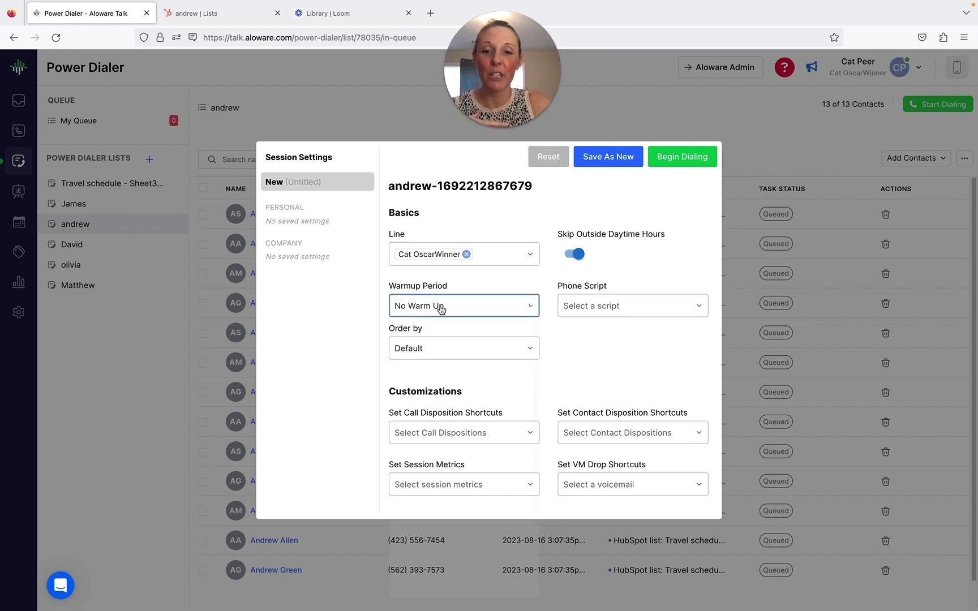
click(439, 308)
click(423, 350)
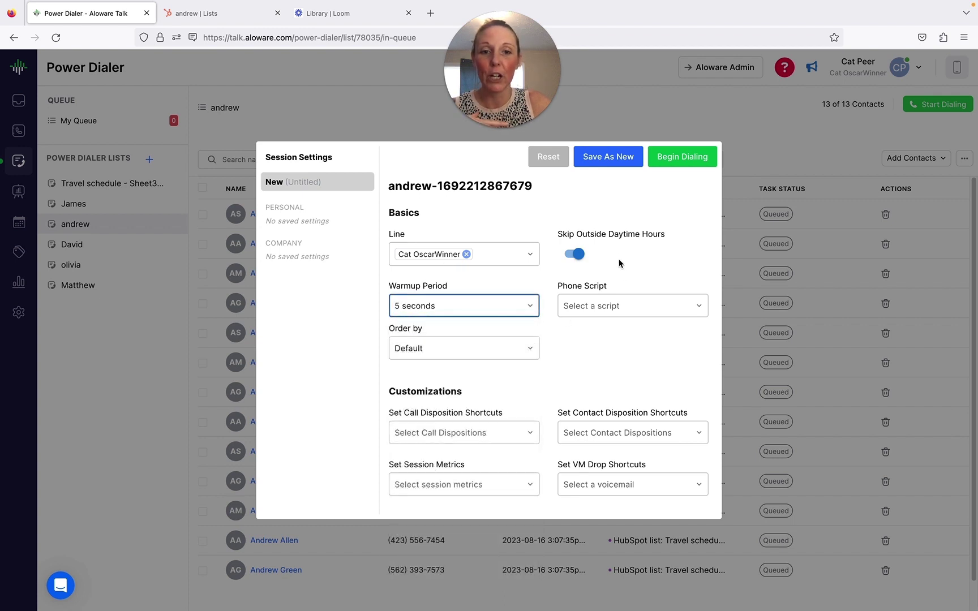
click(576, 254)
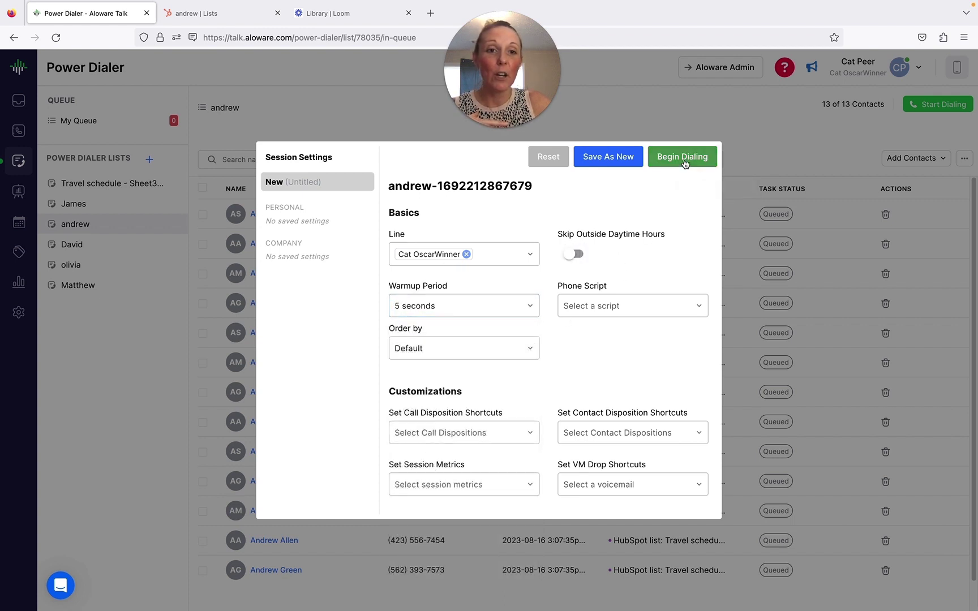
click(682, 159)
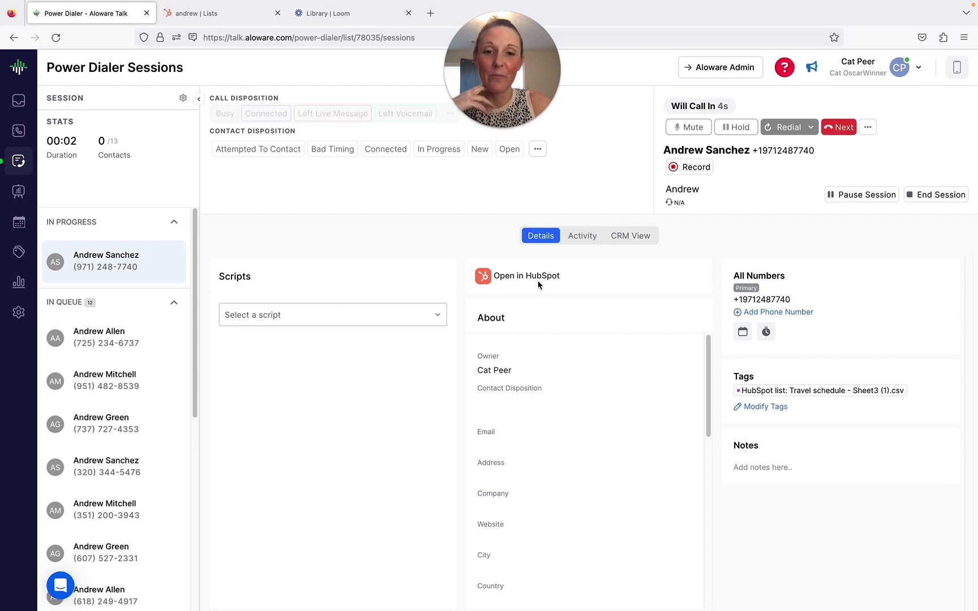
Check the current contact's HubSpot record and its CRM view inside the dialing session.
click(539, 281)
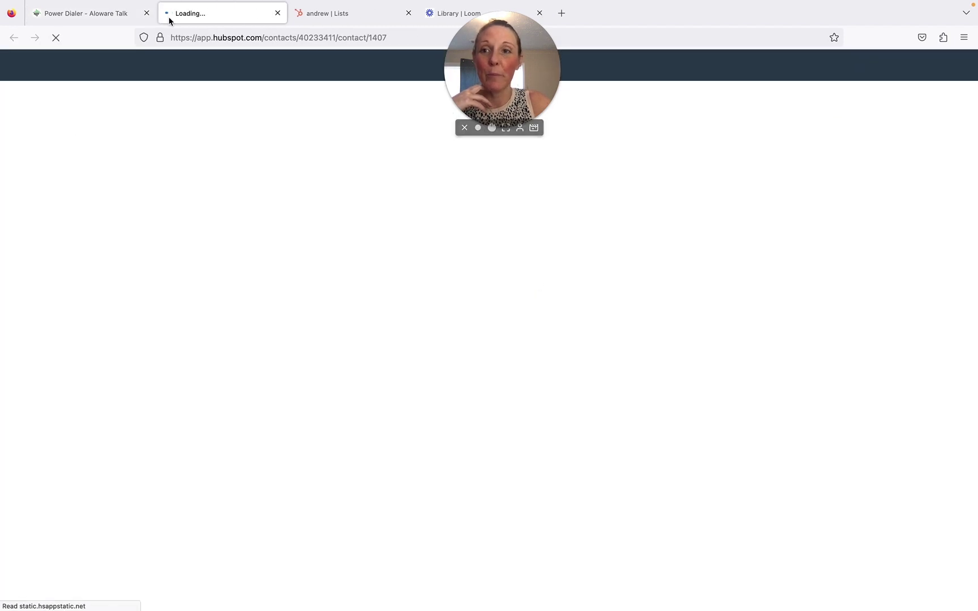
click(85, 17)
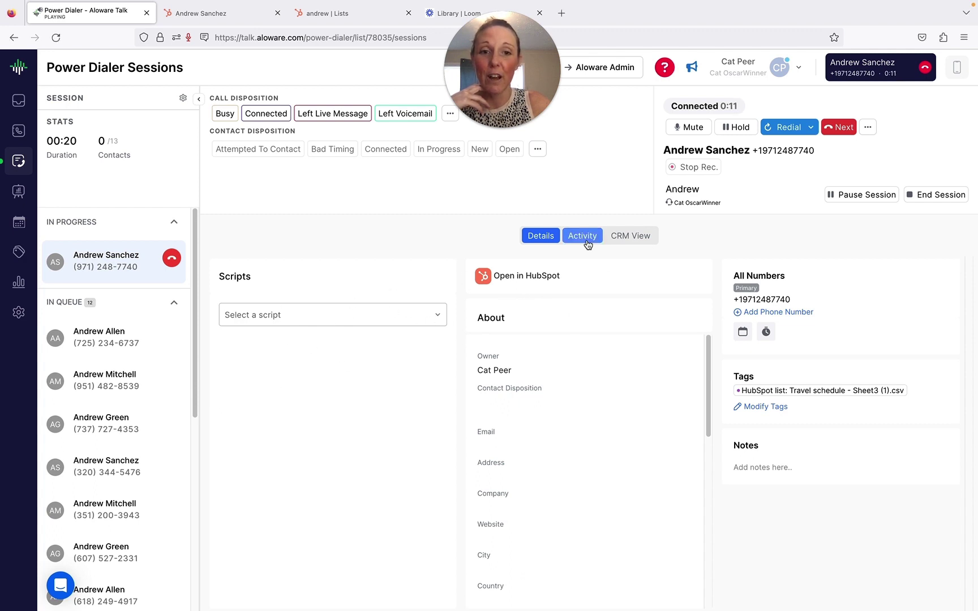
click(623, 236)
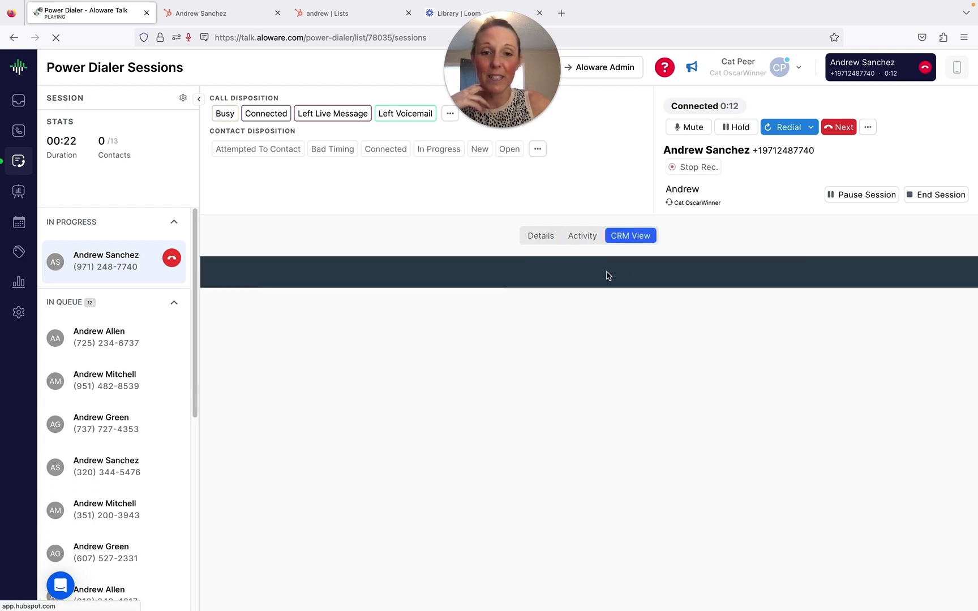
click(545, 242)
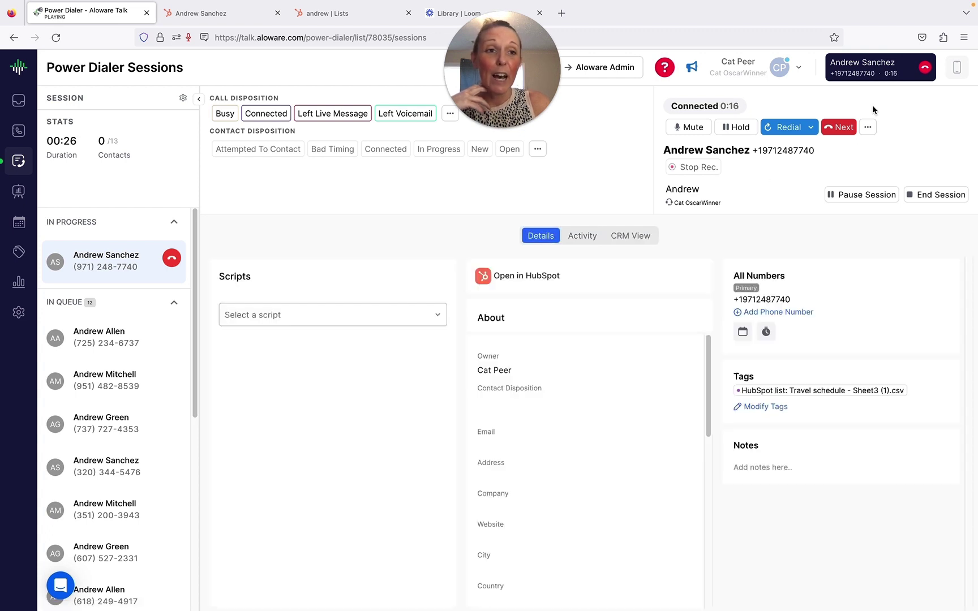
Log the call as Busy, move to the next contact, end the session, and refresh the HubSpot record.
click(222, 113)
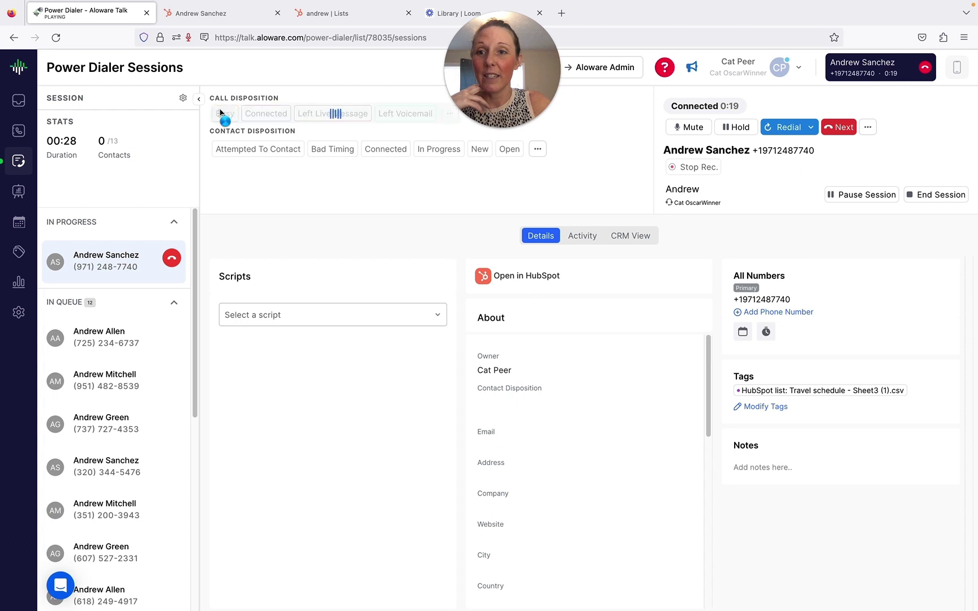
click(839, 127)
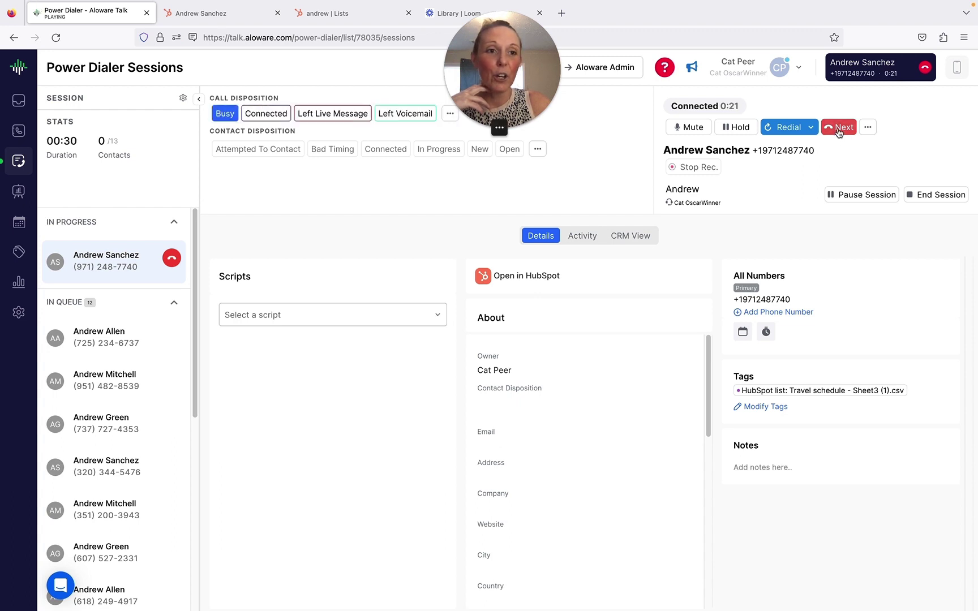
click(939, 195)
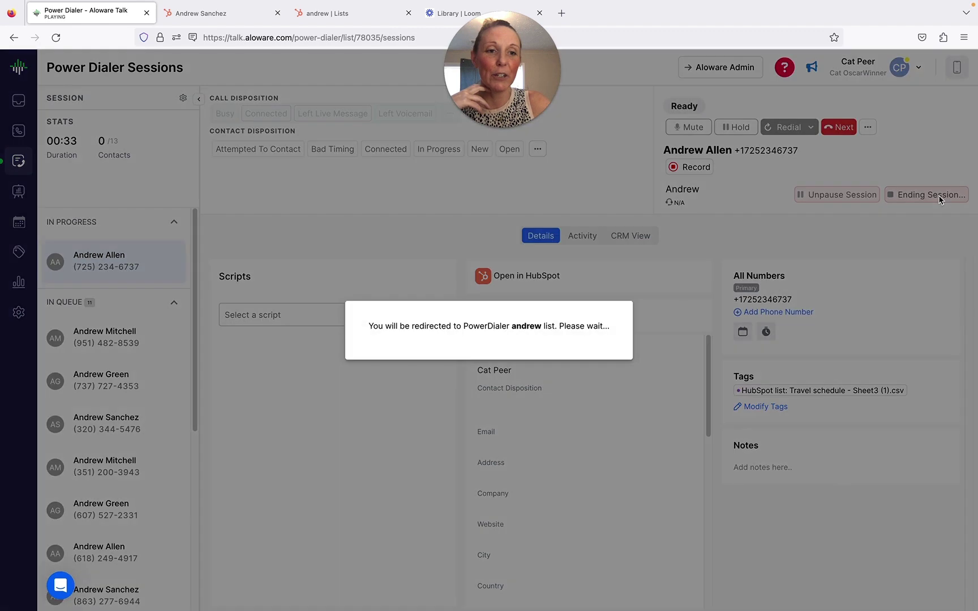
click(194, 13)
click(55, 38)
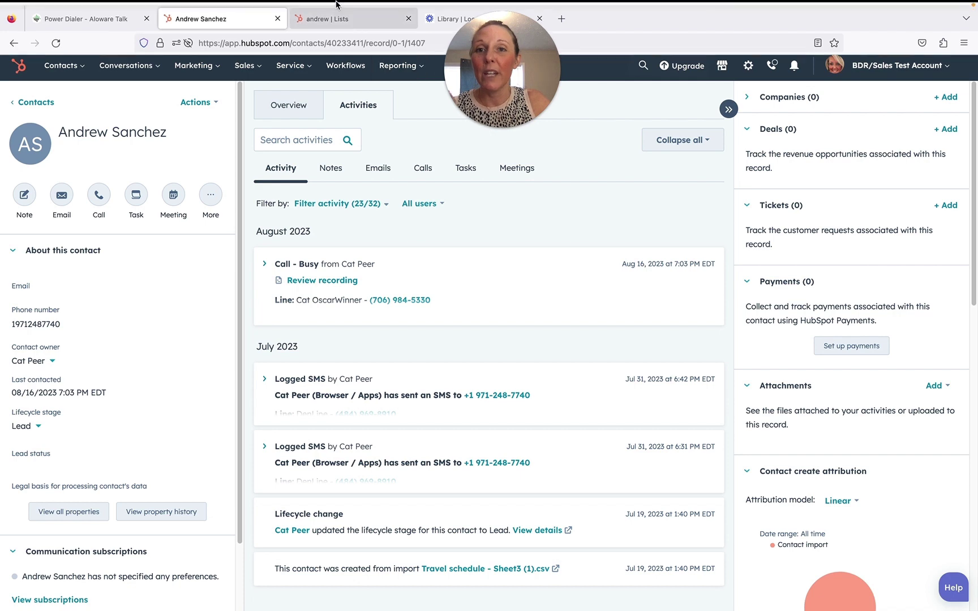
Look over the andrew contact list, then go to the HubSpot Workflows page.
click(338, 40)
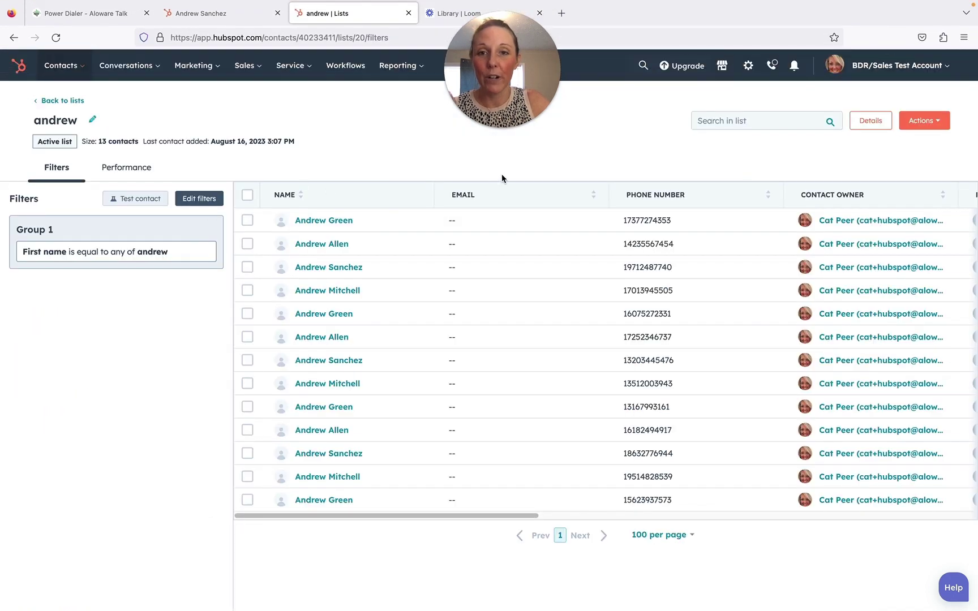
click(332, 71)
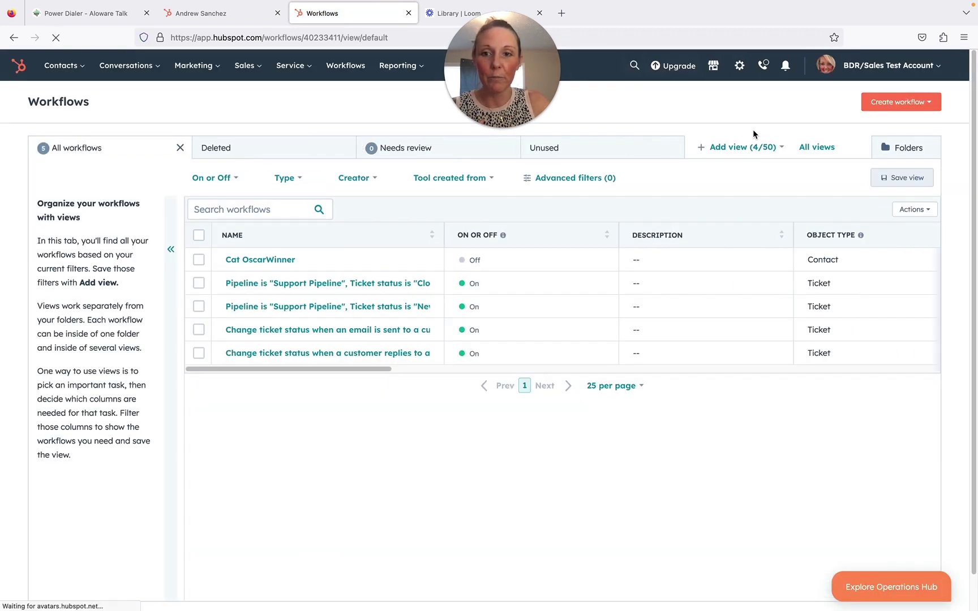
Create a blank contact-based workflow from scratch.
click(881, 102)
click(879, 129)
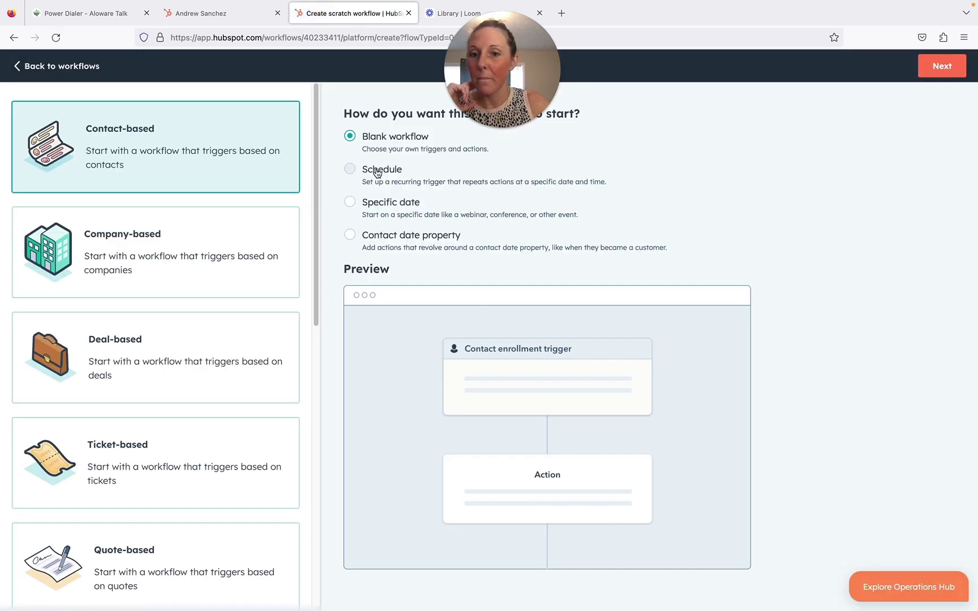
click(937, 72)
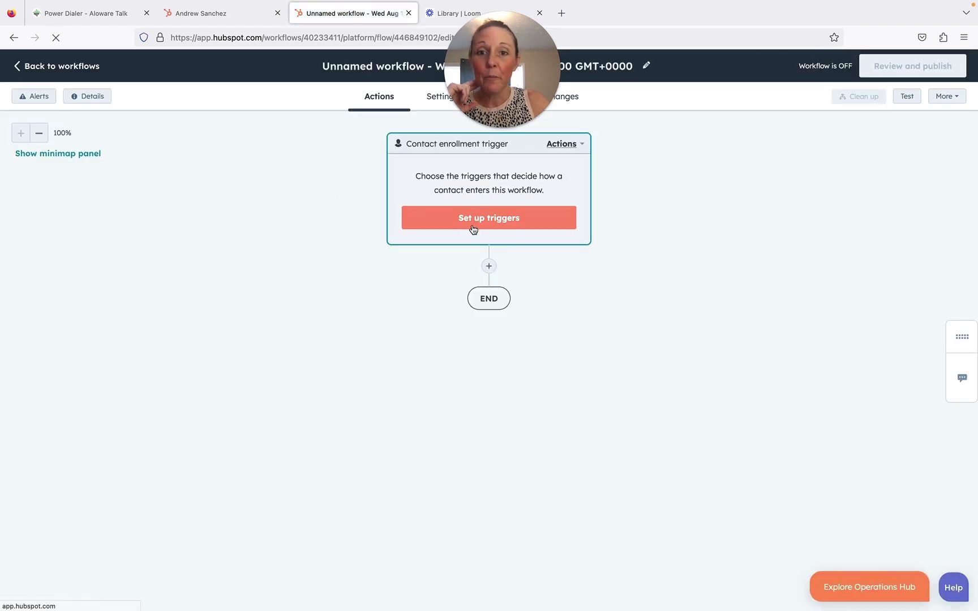
Add an enrollment trigger for contacts whose Lifecycle stage is Sales Qualified Lead, and save it.
click(478, 220)
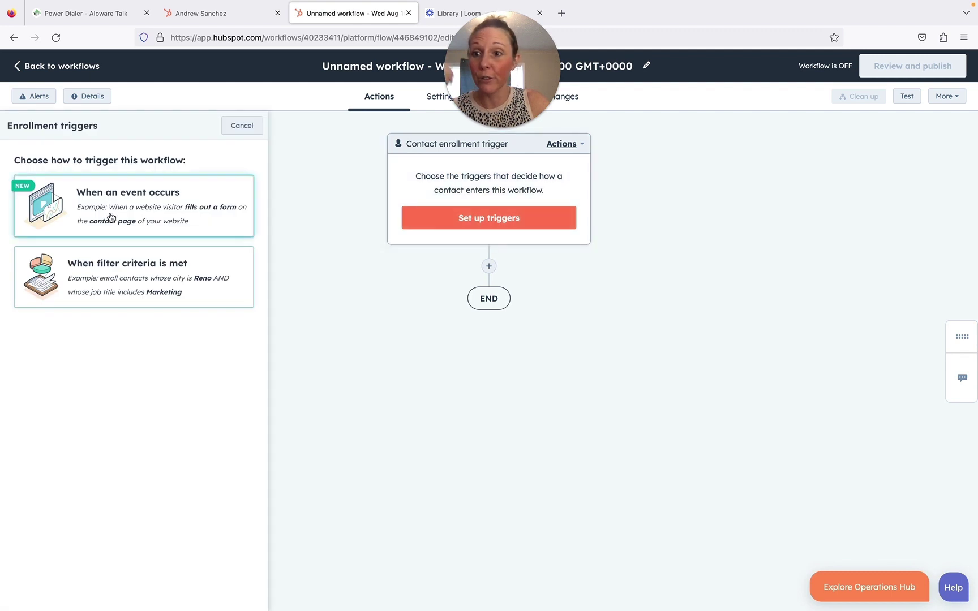
click(112, 264)
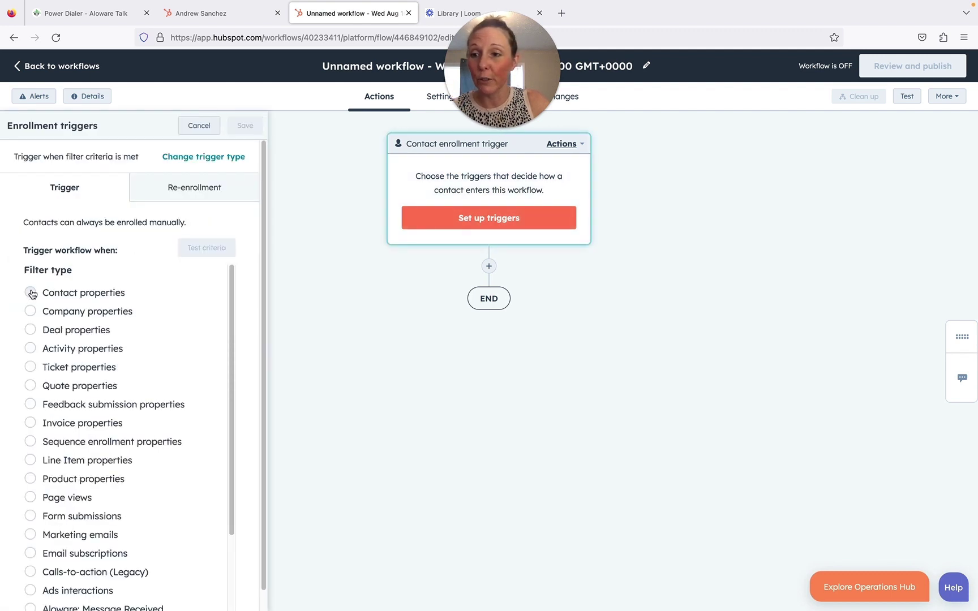
click(32, 293)
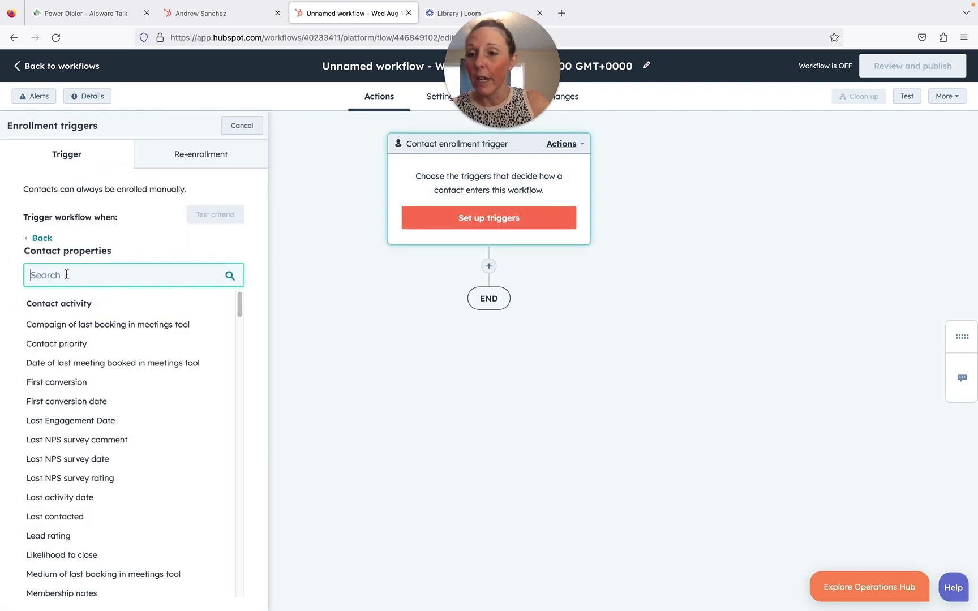
text(lifecy)
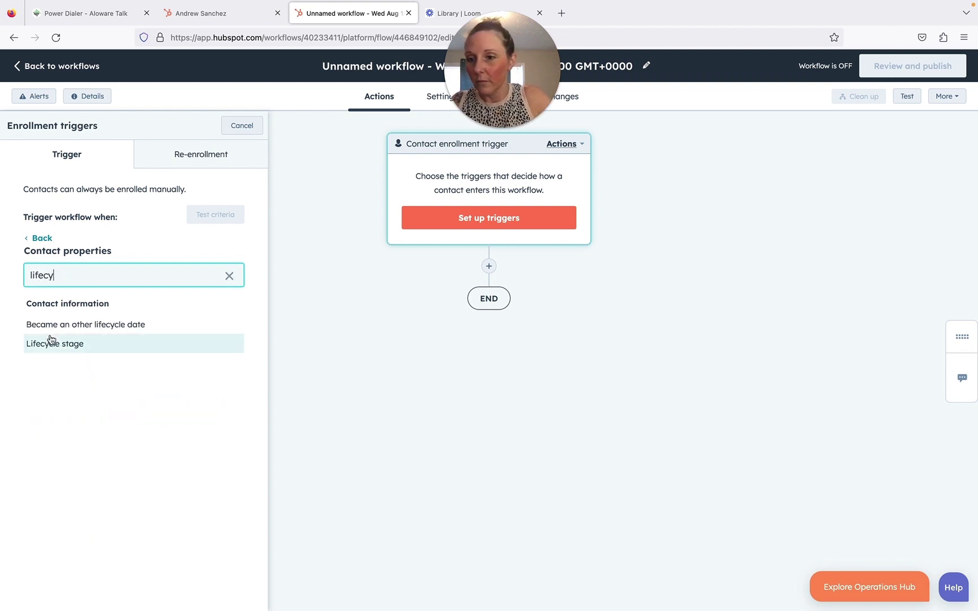
click(53, 343)
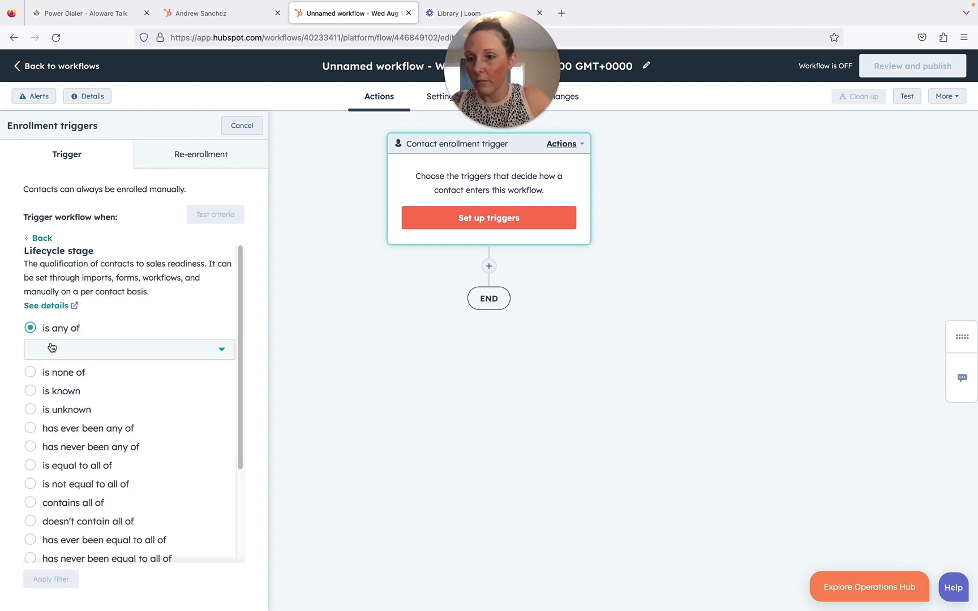
click(57, 351)
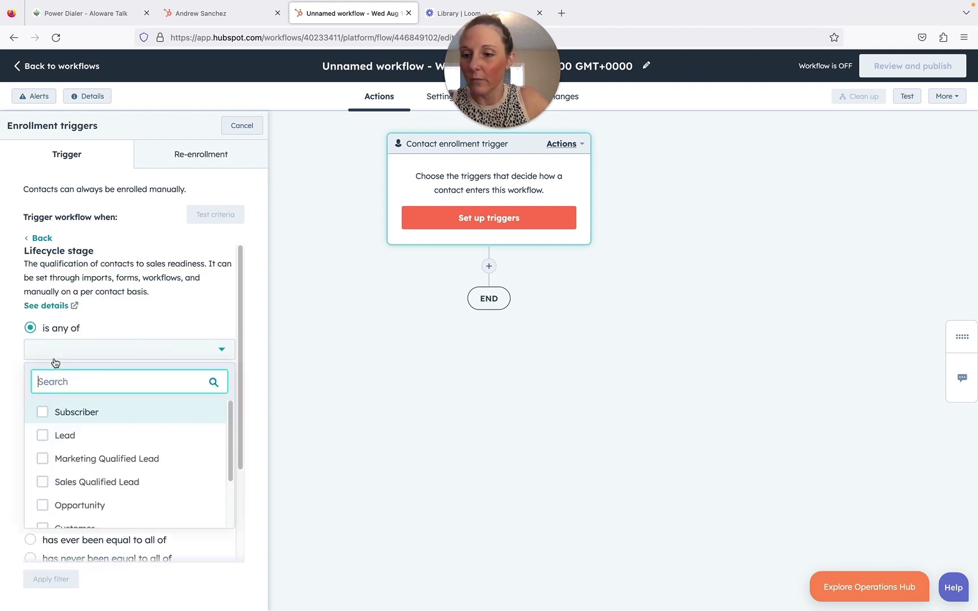
click(50, 484)
click(50, 578)
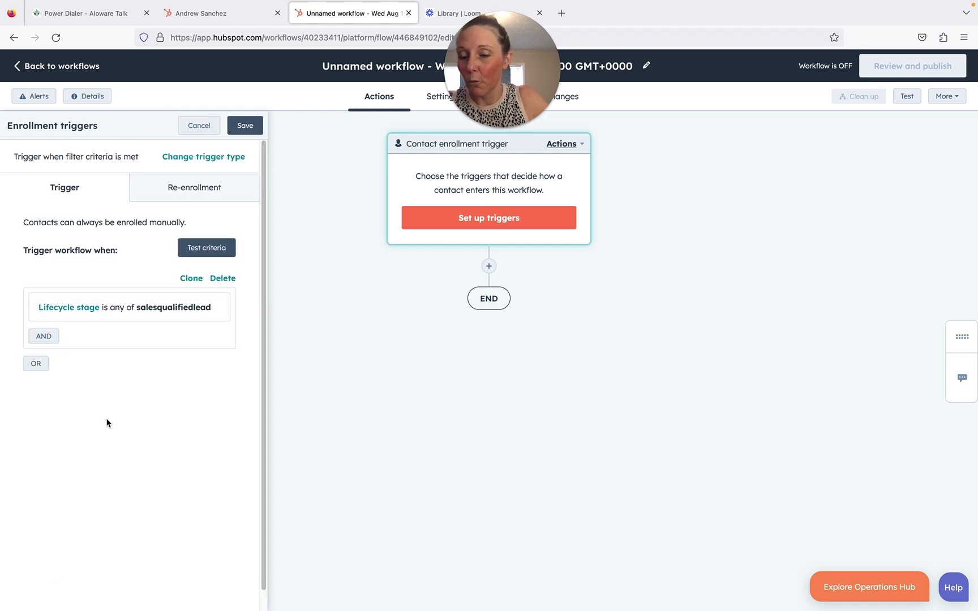
click(234, 132)
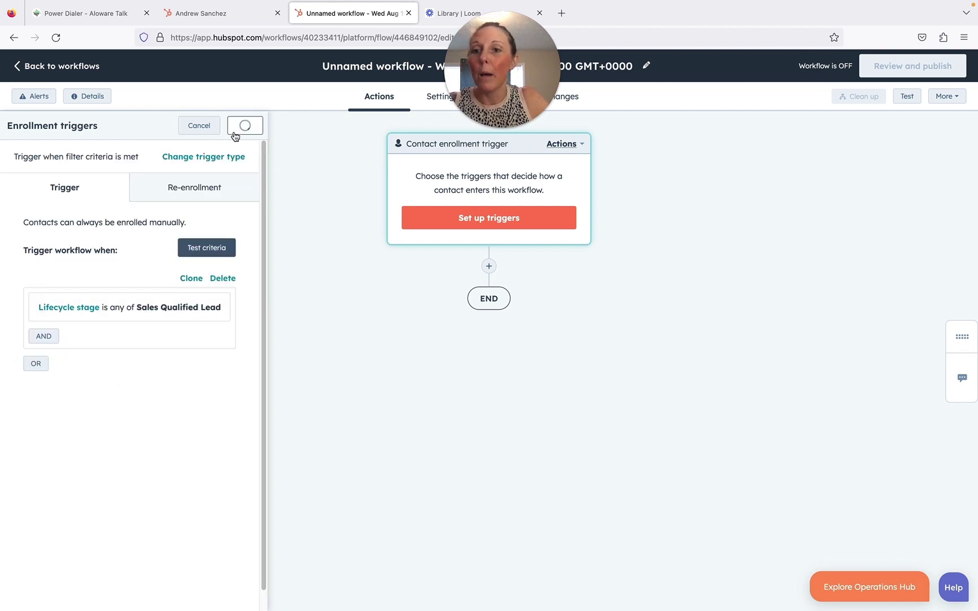
Add the 'Aloware: Add to user's PowerDialer' action and choose the receiving user.
click(489, 266)
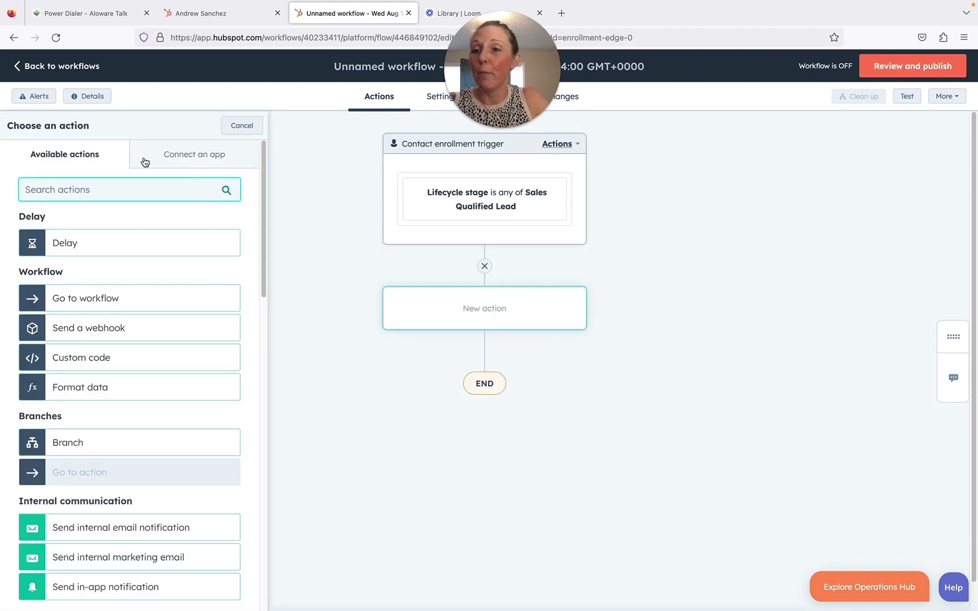
text(aloware)
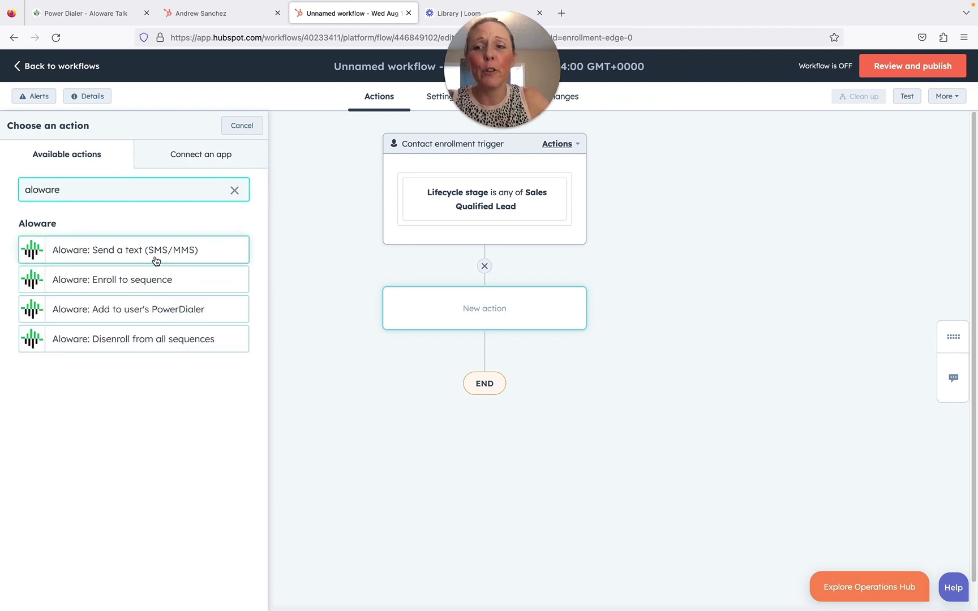
click(122, 311)
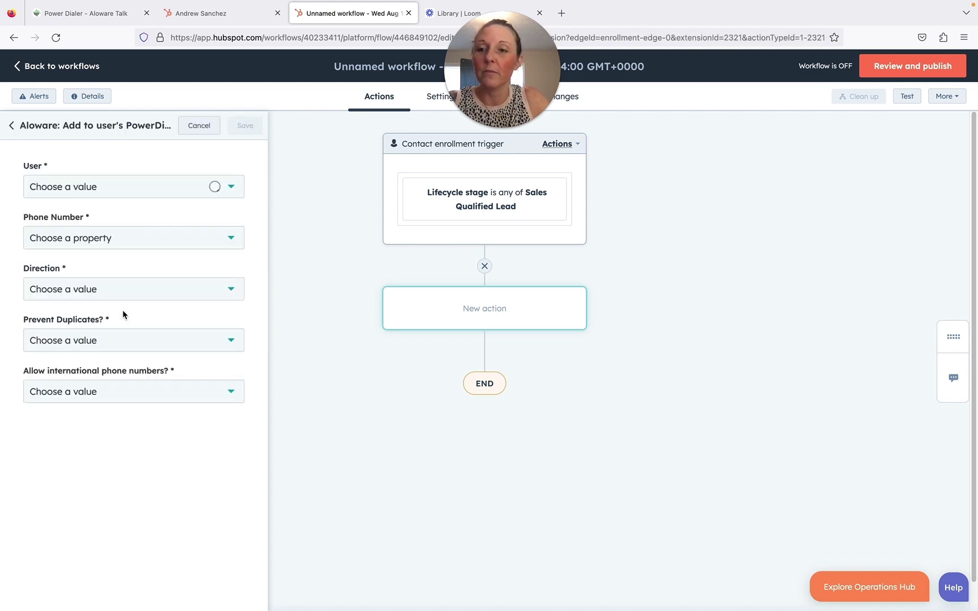
click(163, 193)
click(103, 250)
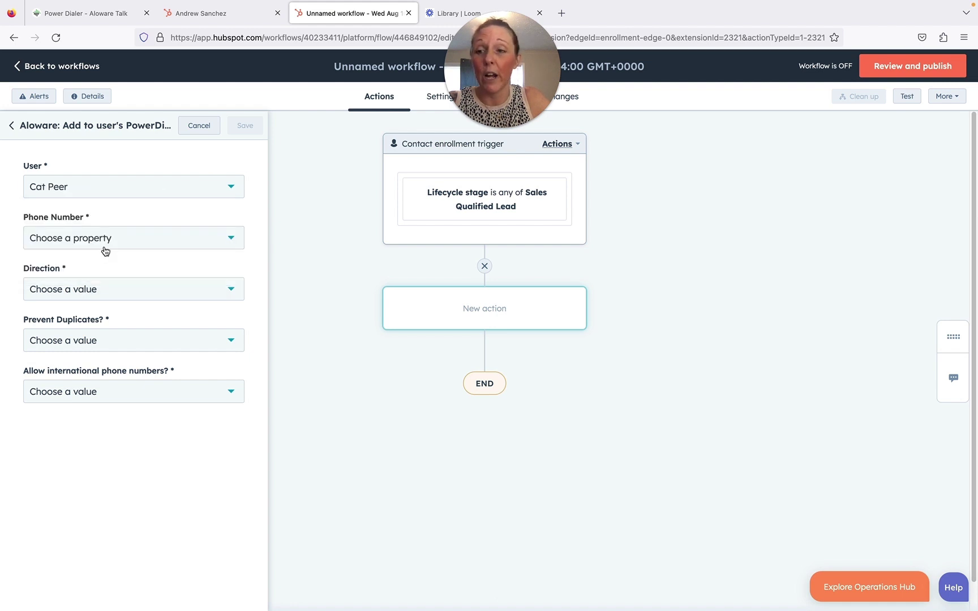
Set Phone number, Direction Top, Prevent Duplicates No, international numbers No, and save the action.
click(104, 250)
text(phone)
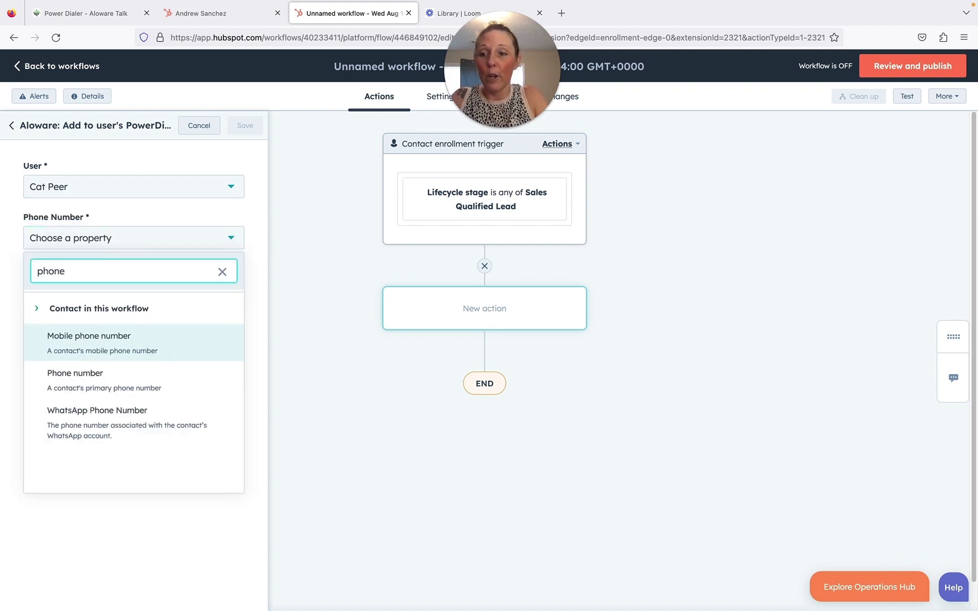
click(81, 371)
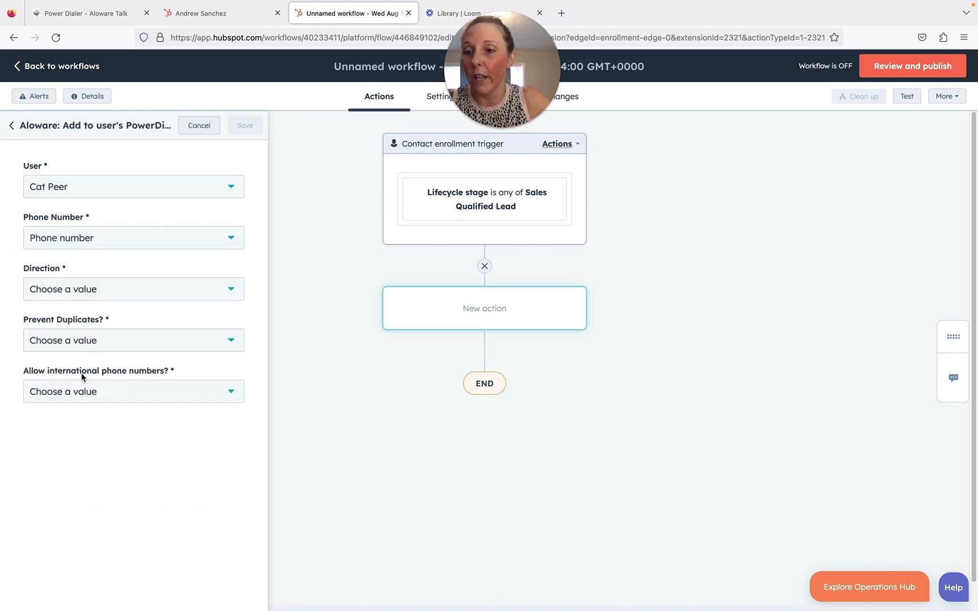
click(69, 299)
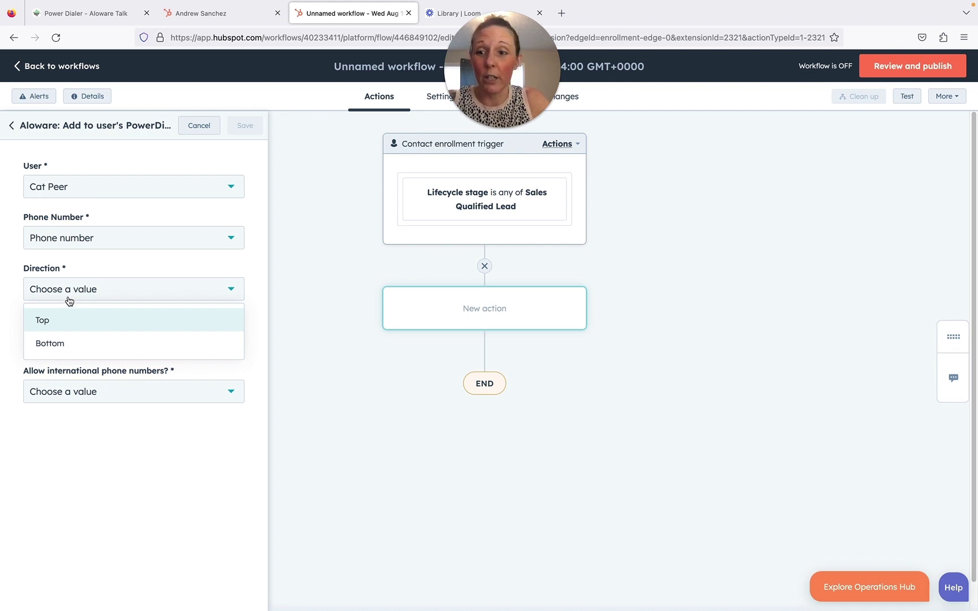
click(62, 319)
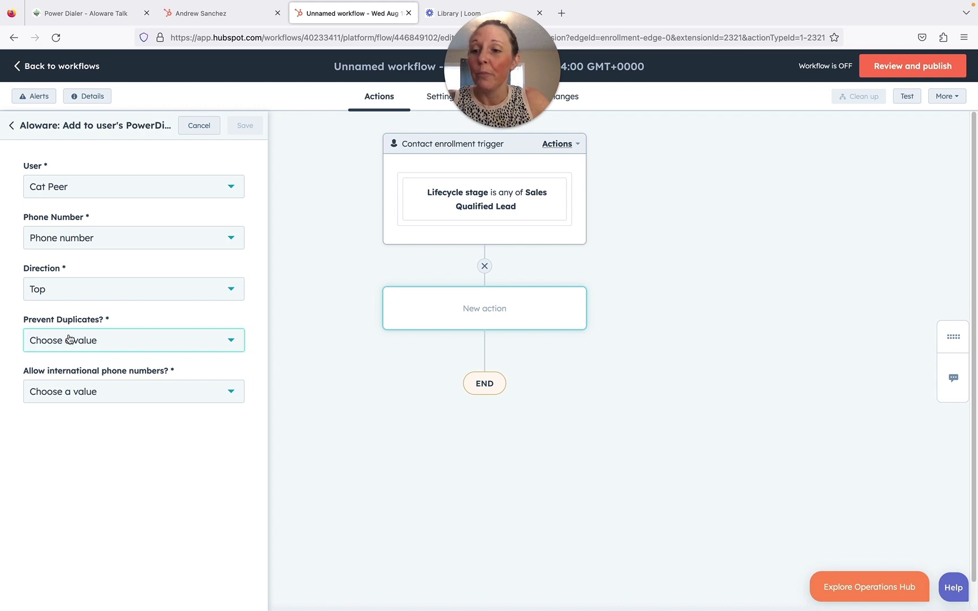
click(67, 338)
click(38, 392)
click(59, 388)
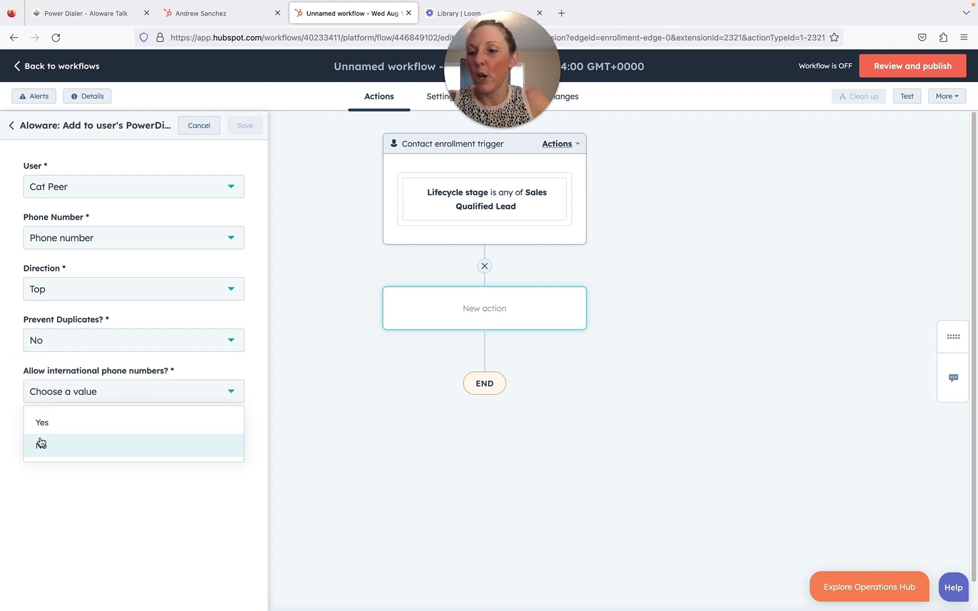
click(38, 443)
click(247, 130)
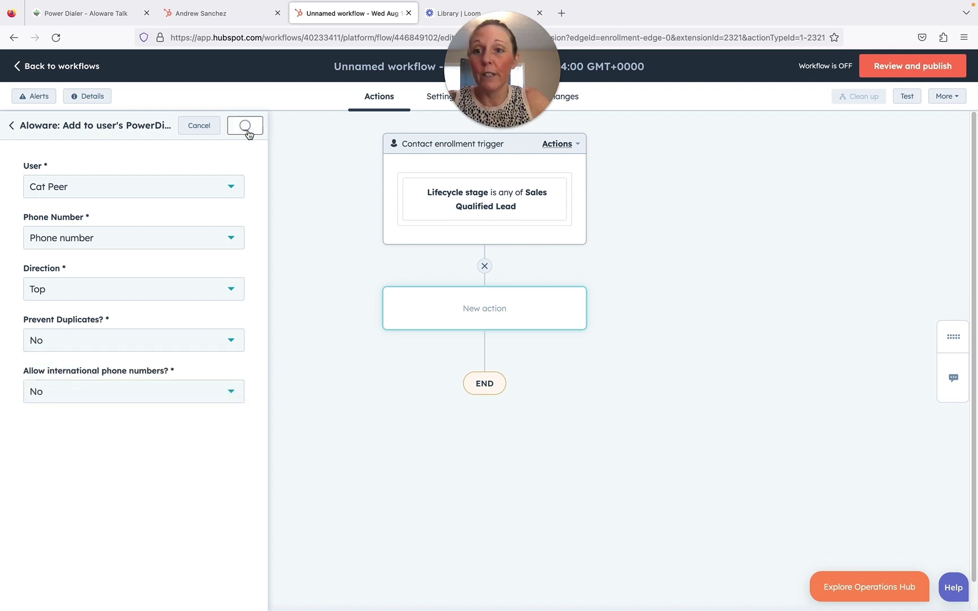